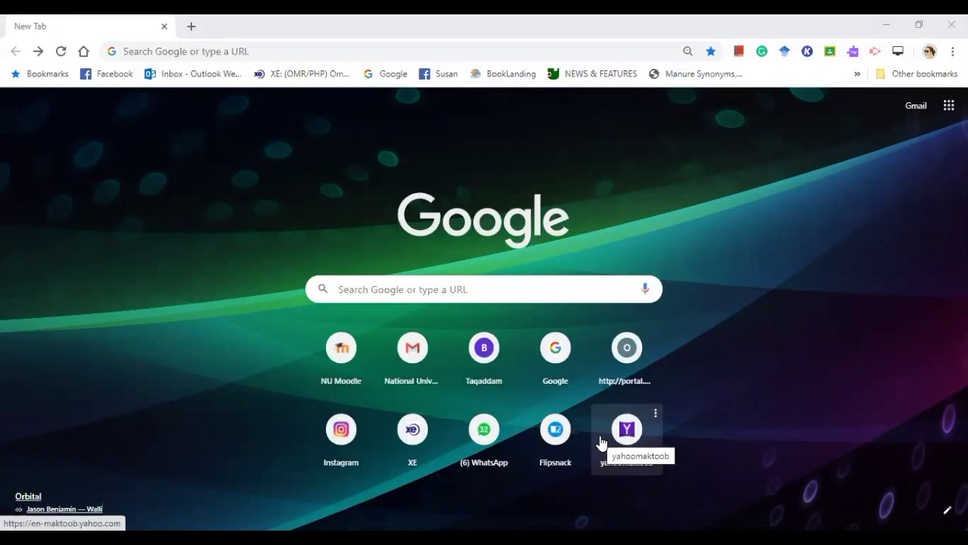
Sign in to Gmail with the chosen account, re-entering the password after a wrong-password error
left_click(916, 108)
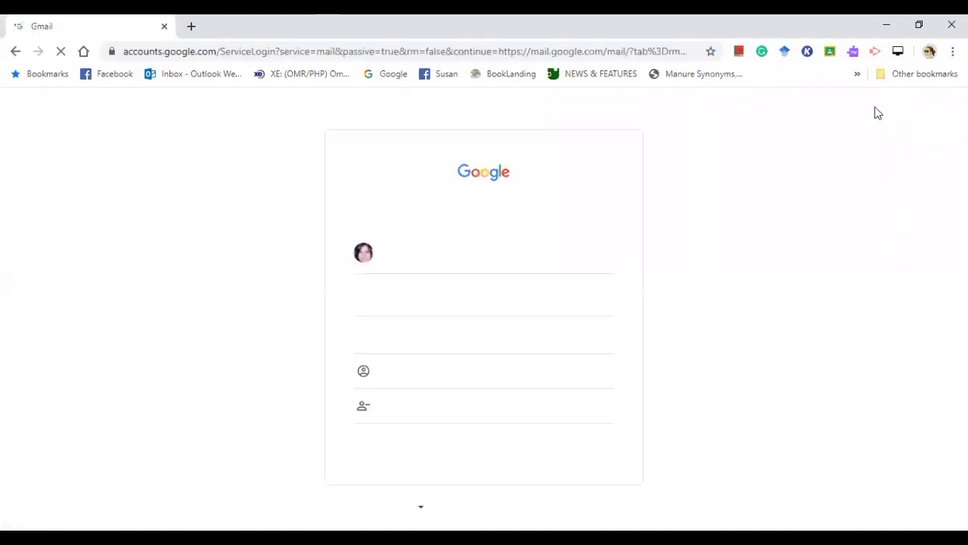
left_click(427, 338)
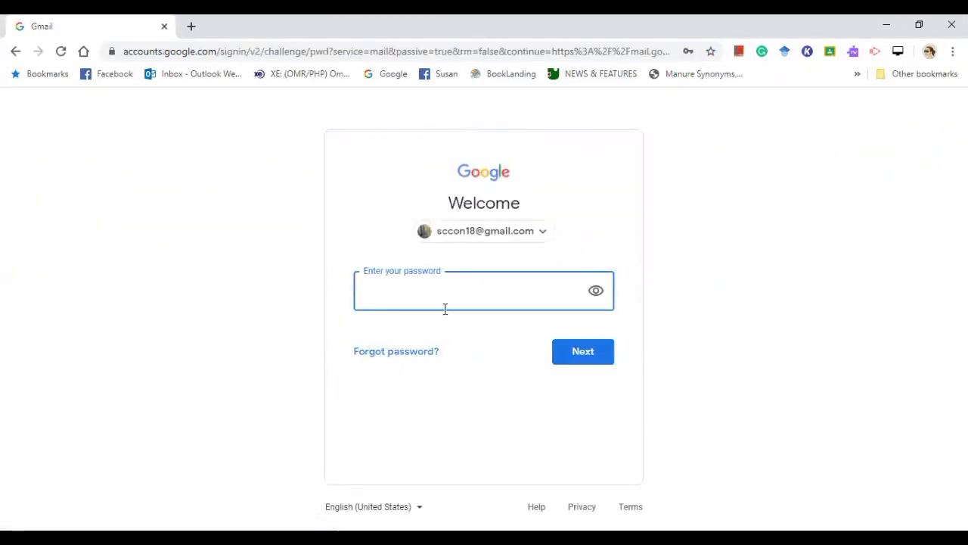
type("••")
key("BackSpace")
key("BackSpace")
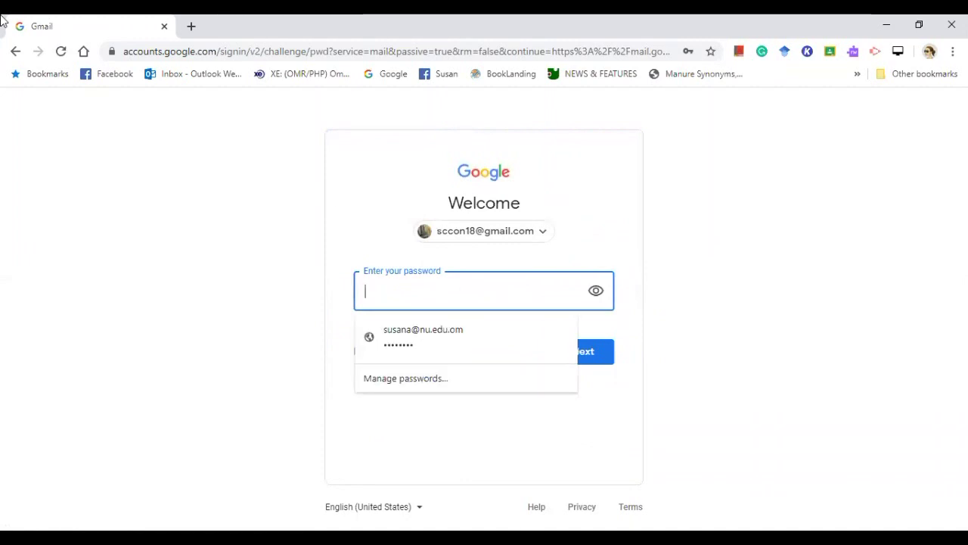
type("•••••")
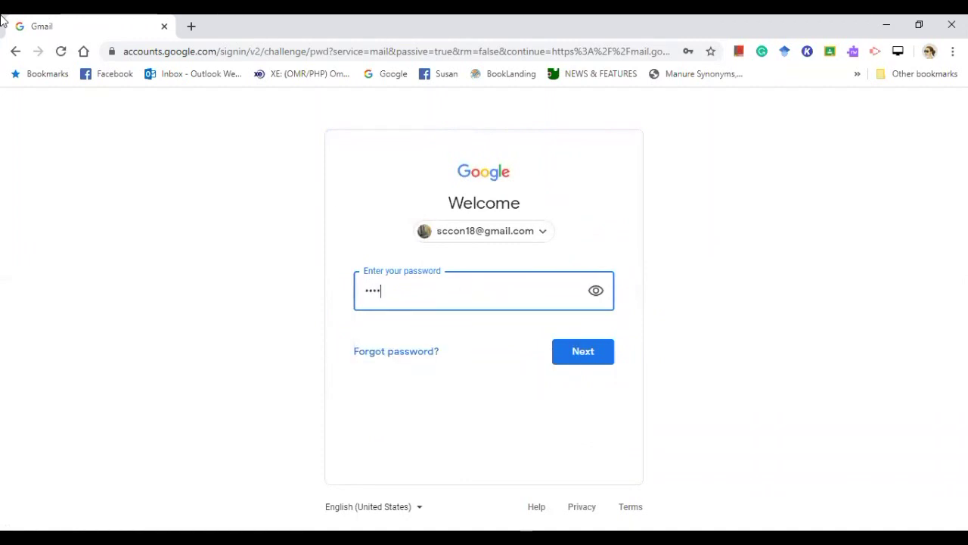
type("•••")
left_click(593, 356)
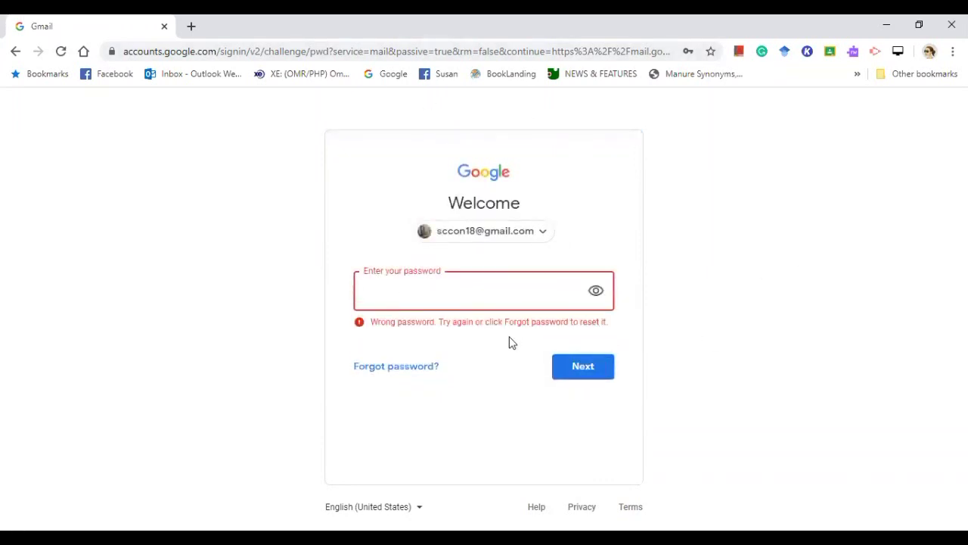
type("•••")
left_click(573, 369)
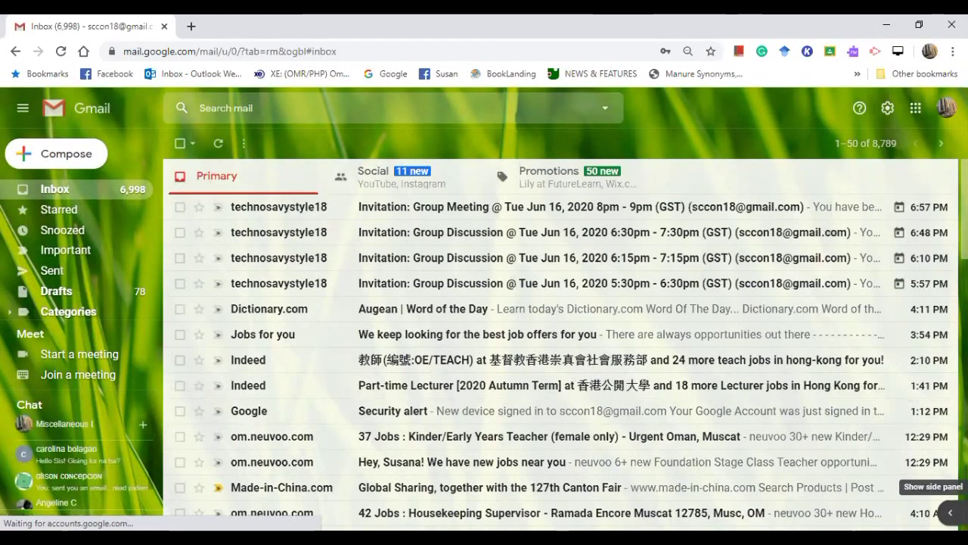
Open the Google apps grid from the loaded Gmail inbox
left_click(916, 110)
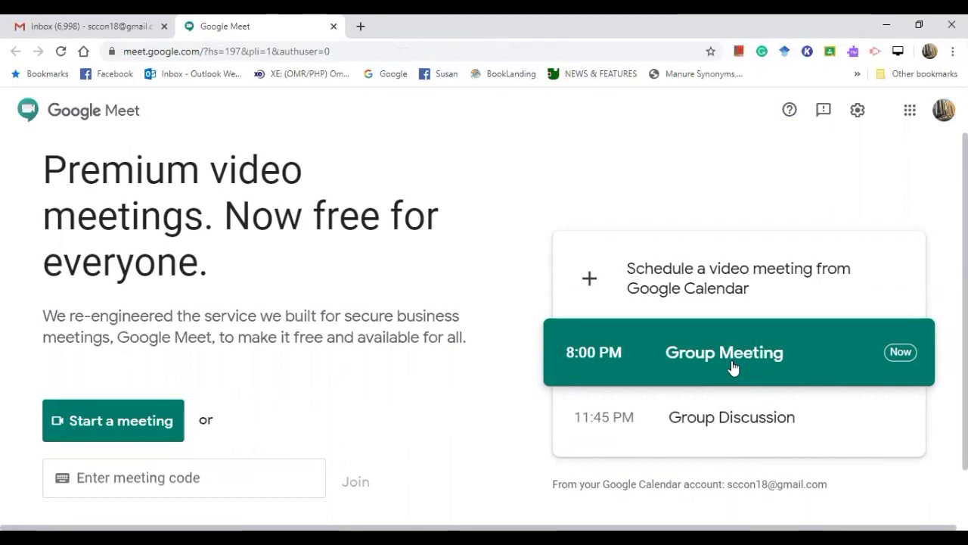
Open the Google apps grid from the Google Meet home page
left_click(910, 112)
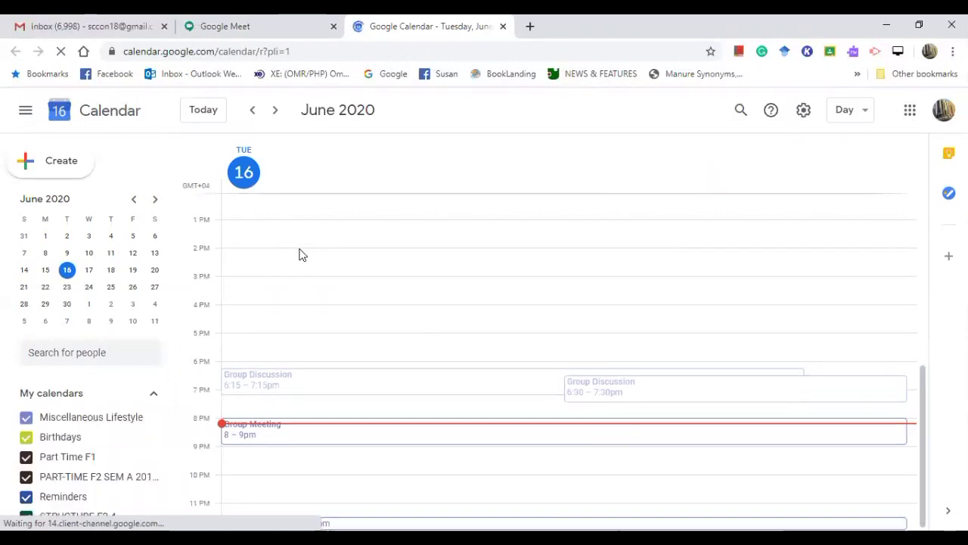
Show Wednesday, June 17, 2020 in the calendar's day view
scroll(341, 310, "up", 5)
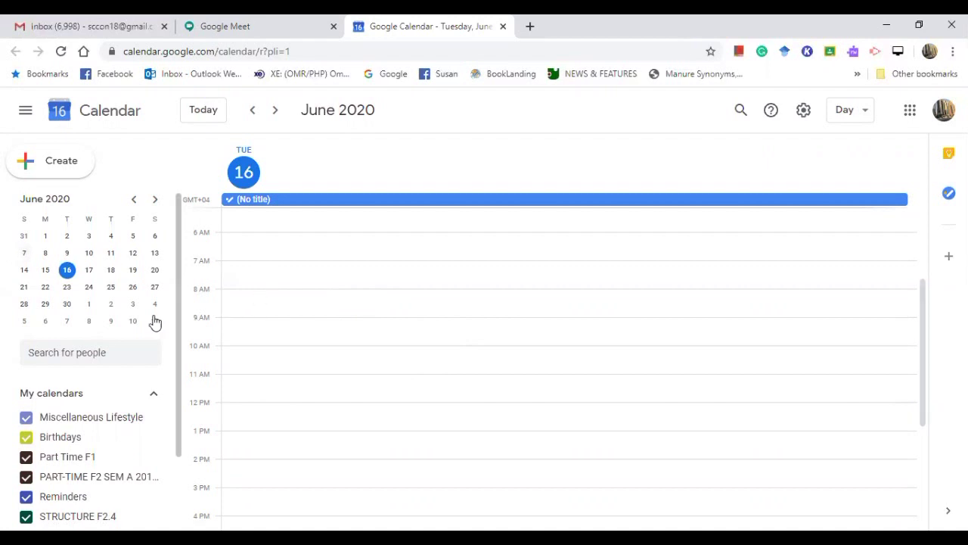
left_click(89, 278)
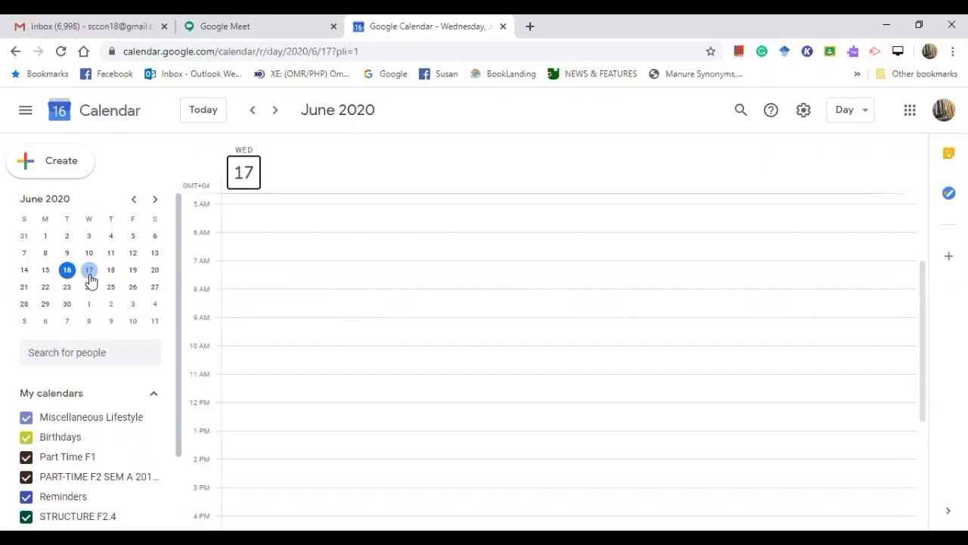
Start a new 8 AM event on June 17 titled Meeting1
left_click(224, 299)
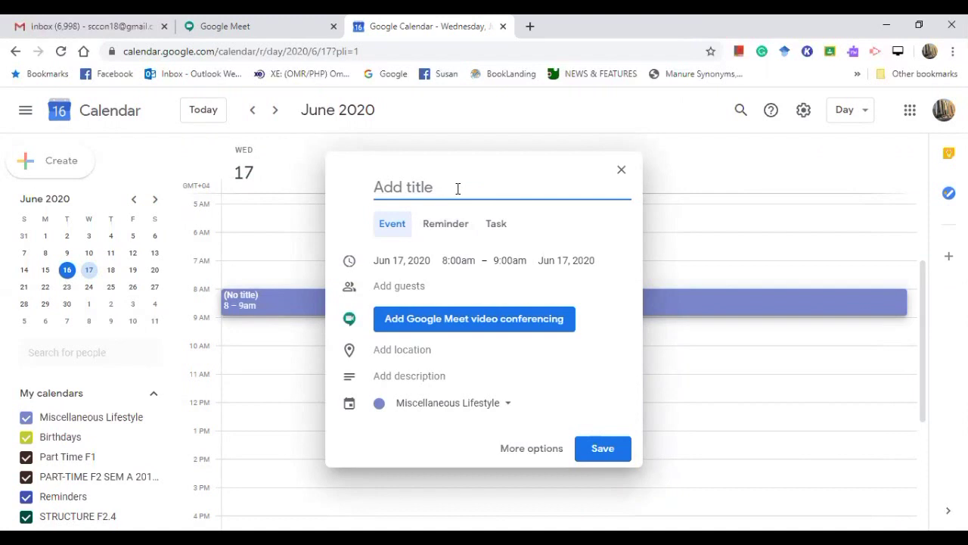
type("Group M")
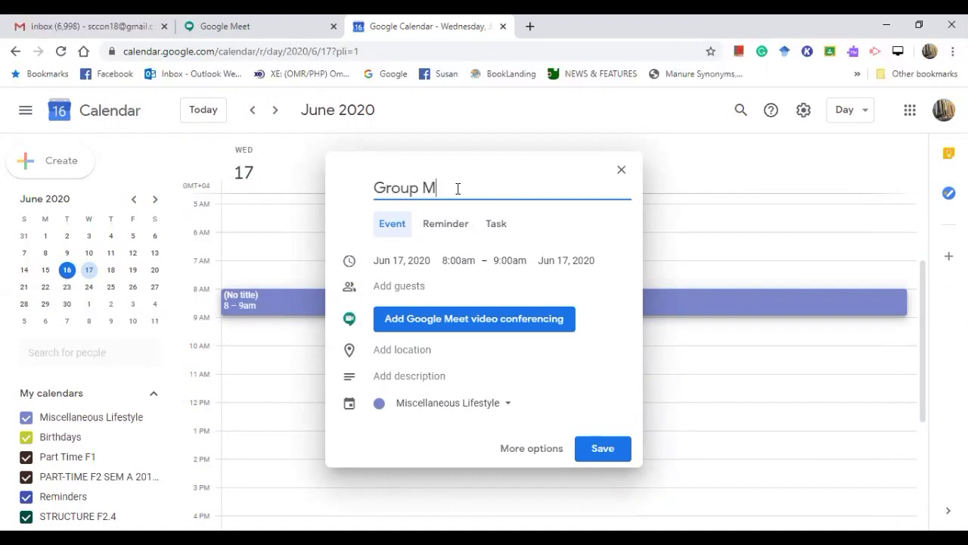
key("BackSpace")
key("BackSpace")
key("BackSpace")
key("BackSpace")
key("BackSpace")
key("BackSpace")
key("BackSpace")
type("Me")
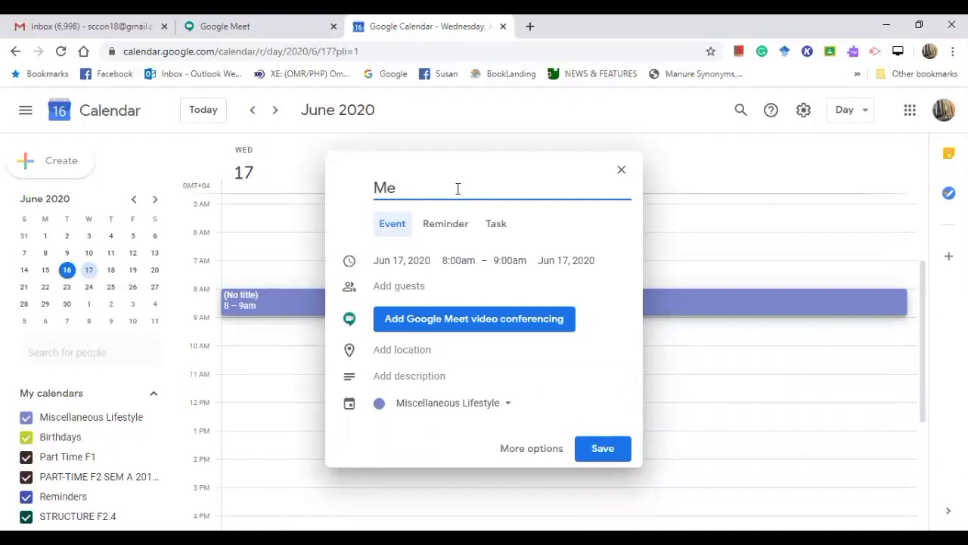
type("eting1")
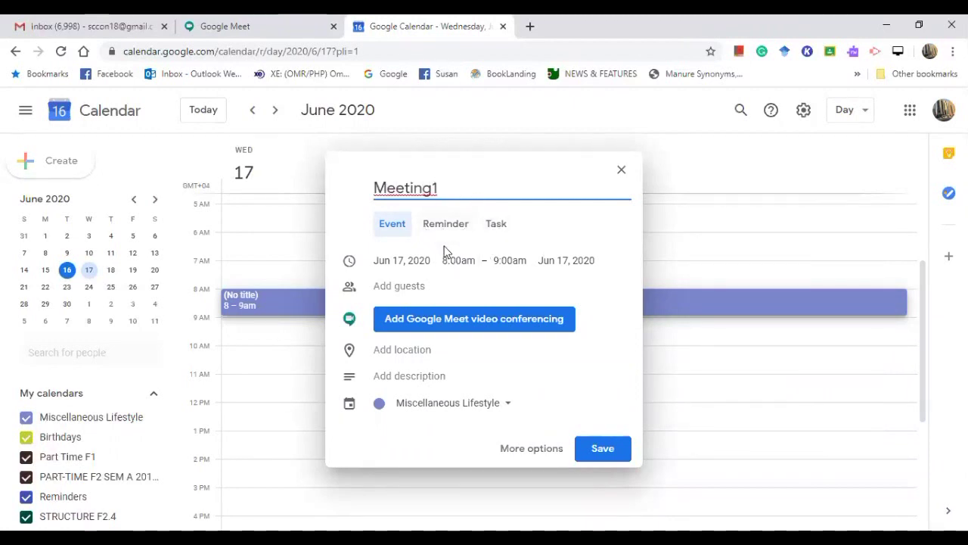
Review the start and end time choices, keeping 8:00–9:00am
left_click(457, 262)
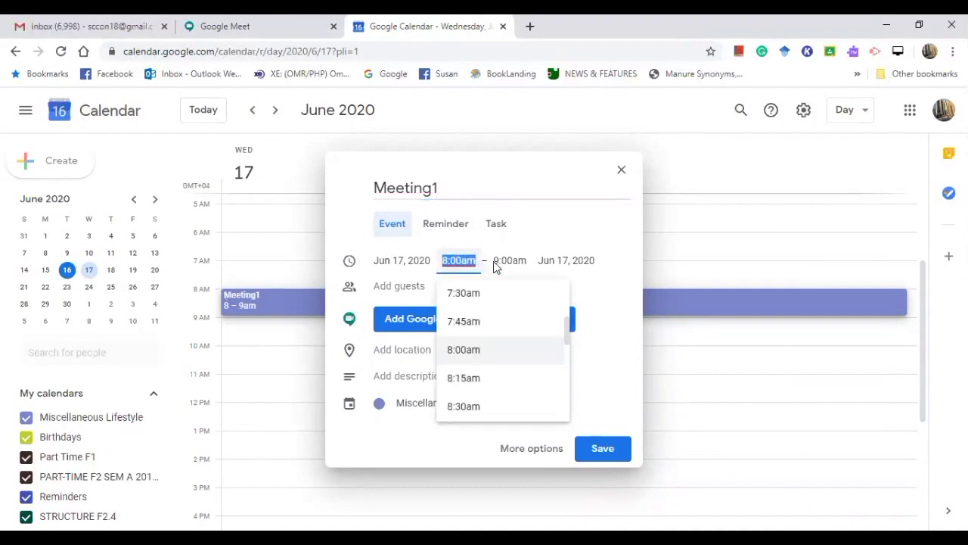
left_click(517, 261)
left_click(616, 266)
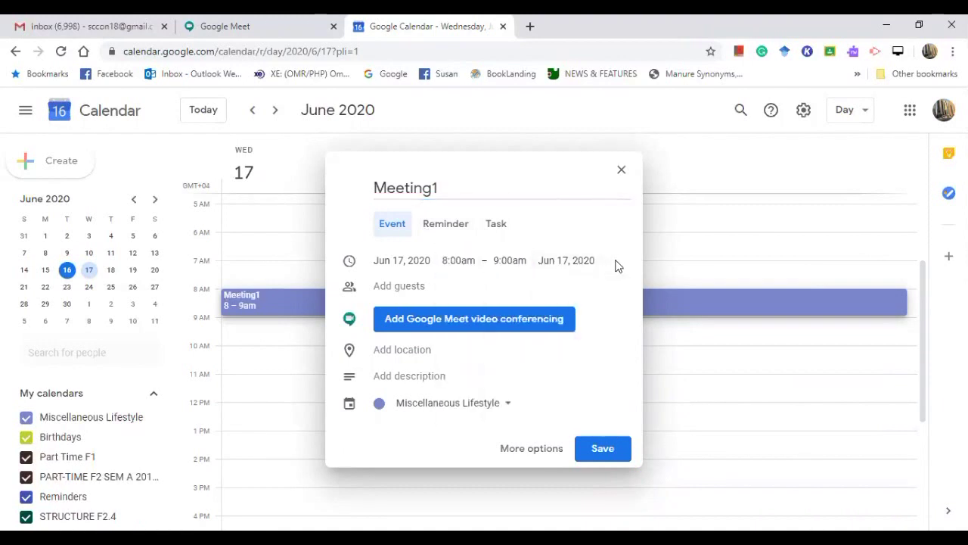
left_click(462, 258)
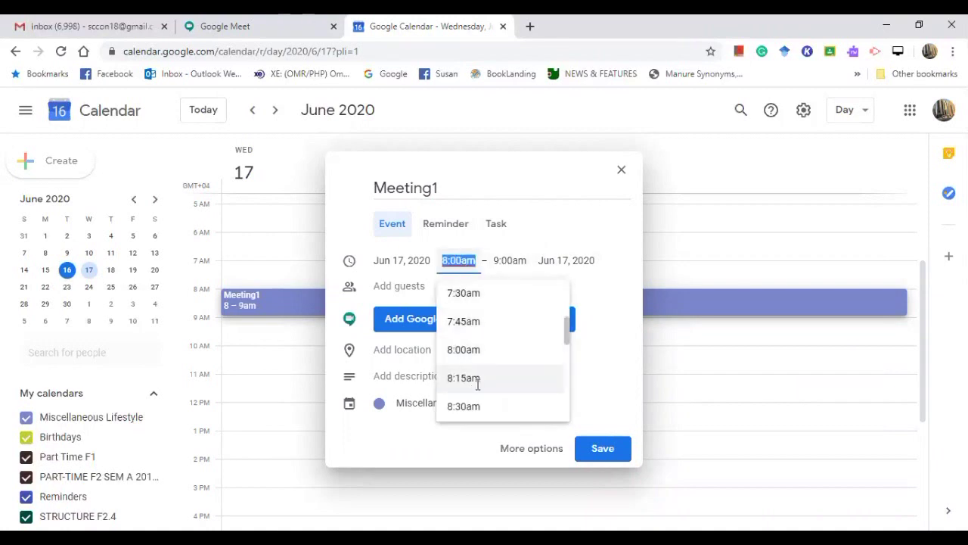
left_click_drag(567, 343, 631, 253)
left_click(549, 258)
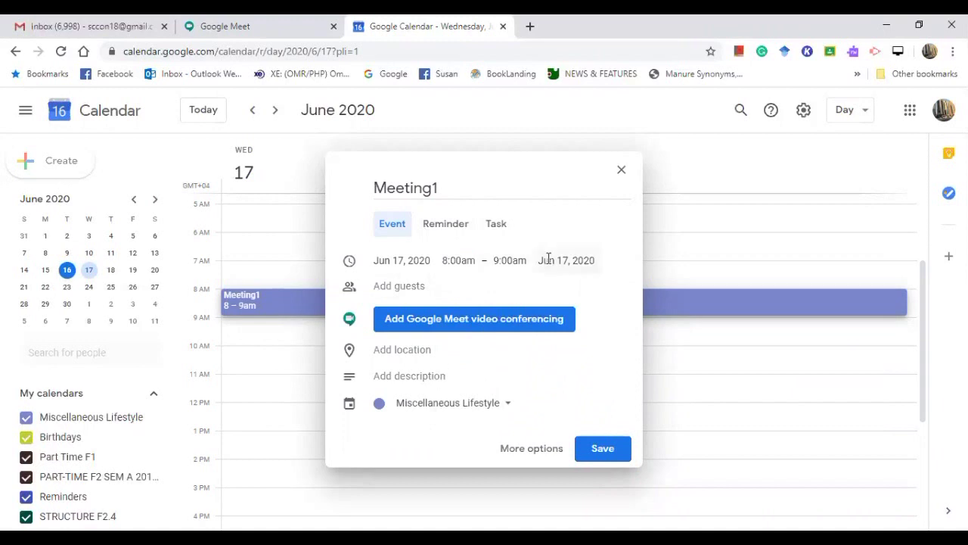
Add the guest's Gmail address to the event
left_click(403, 286)
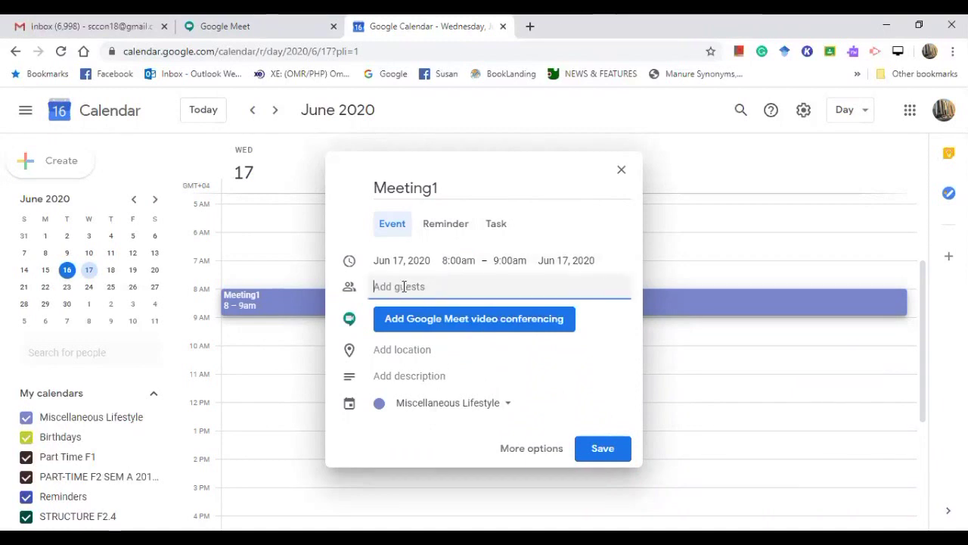
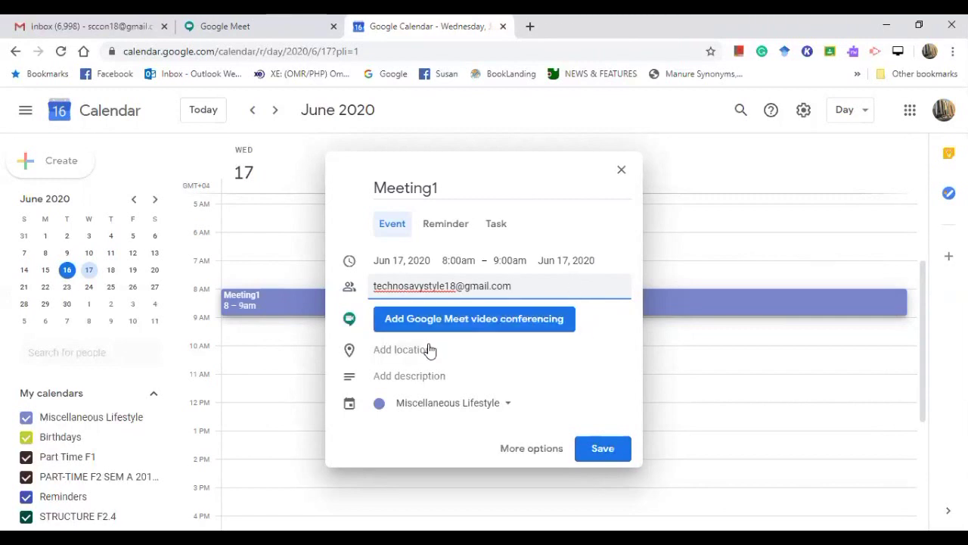
Give Meeting1 the description Meeting1, save it, and dismiss the guest availability tip
left_click(424, 378)
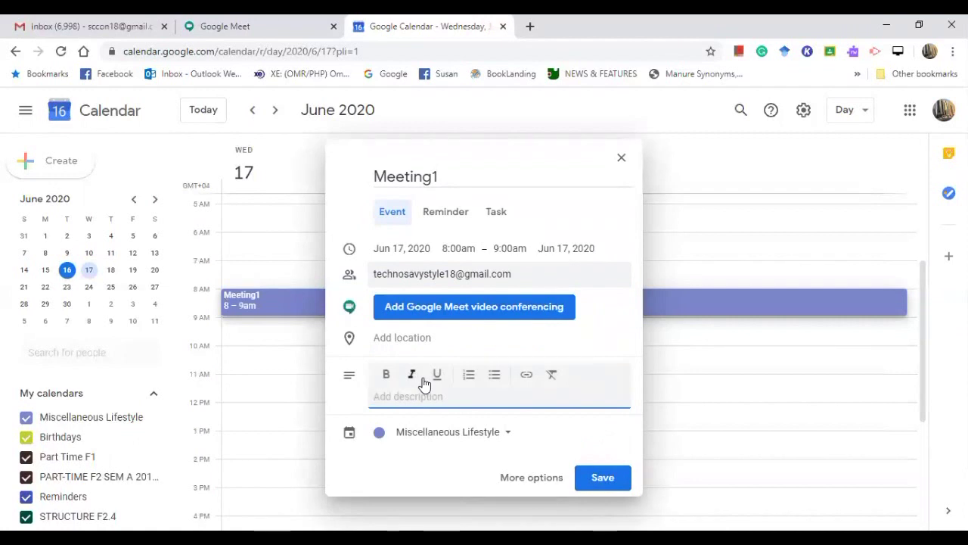
type("Meeting1")
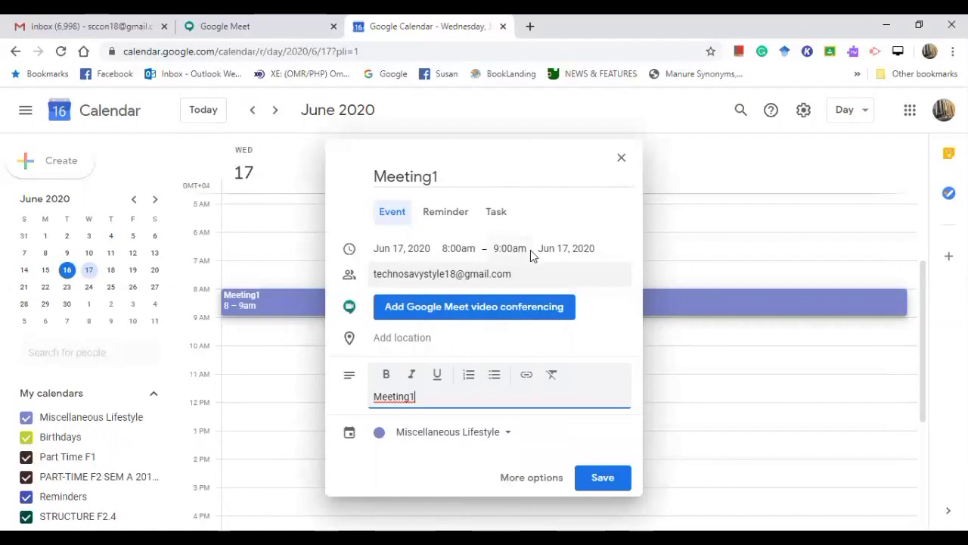
left_click(602, 481)
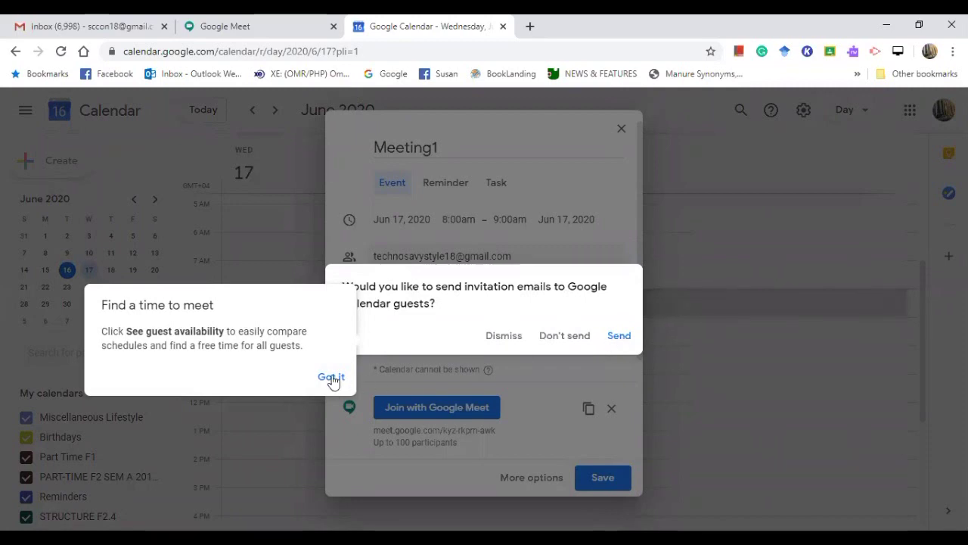
left_click(332, 378)
Send the invitation emails, then open Google Meet in a new tab from the apps grid
left_click(625, 339)
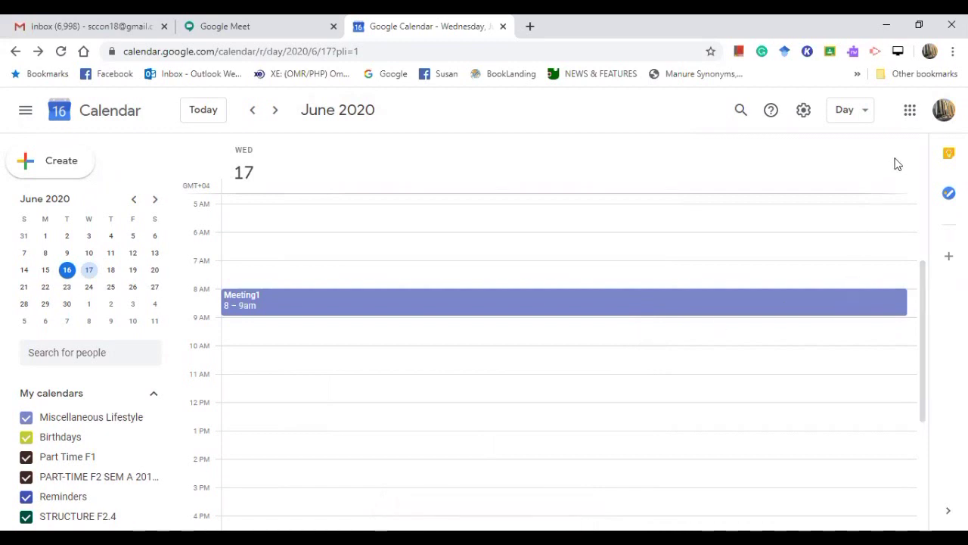
left_click(910, 111)
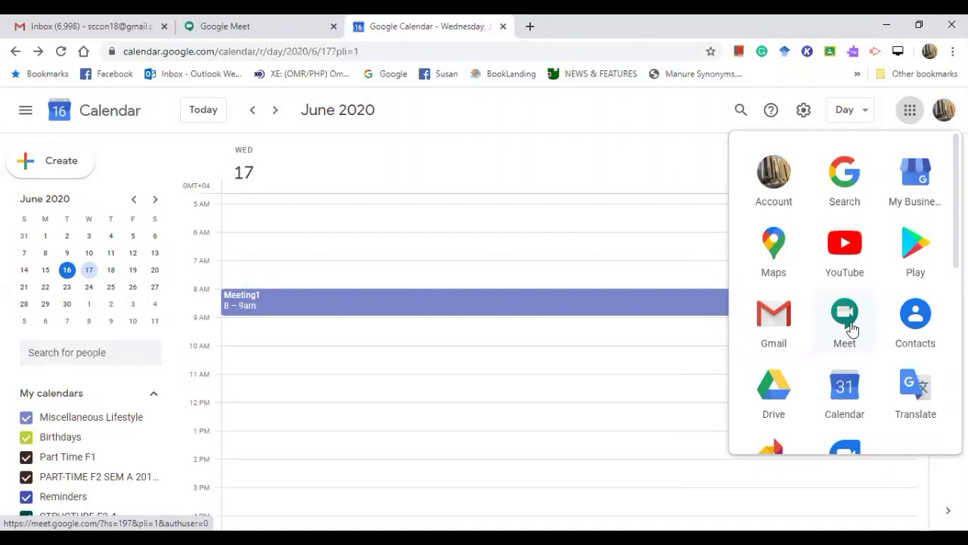
left_click(852, 329)
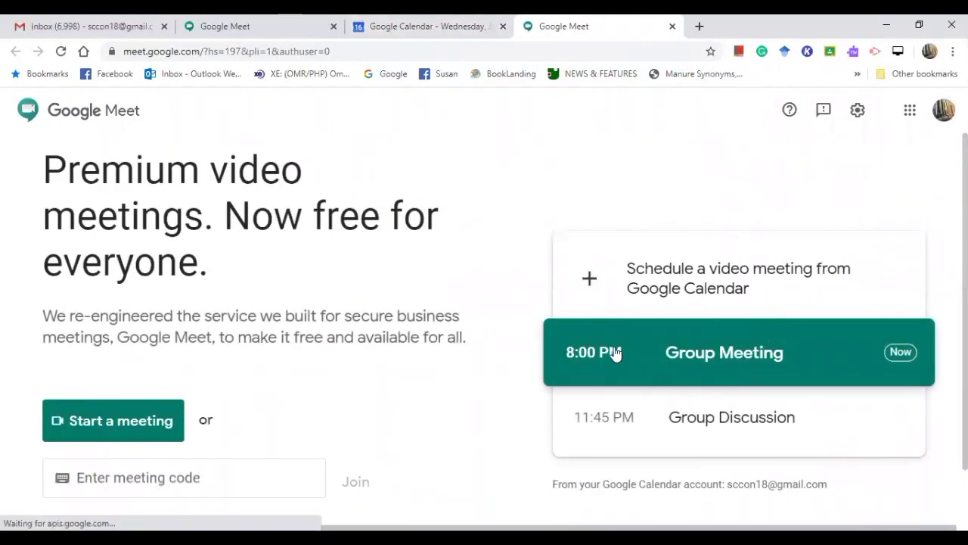
Open the Group Meeting, turn the camera off, and join the call
left_click(706, 361)
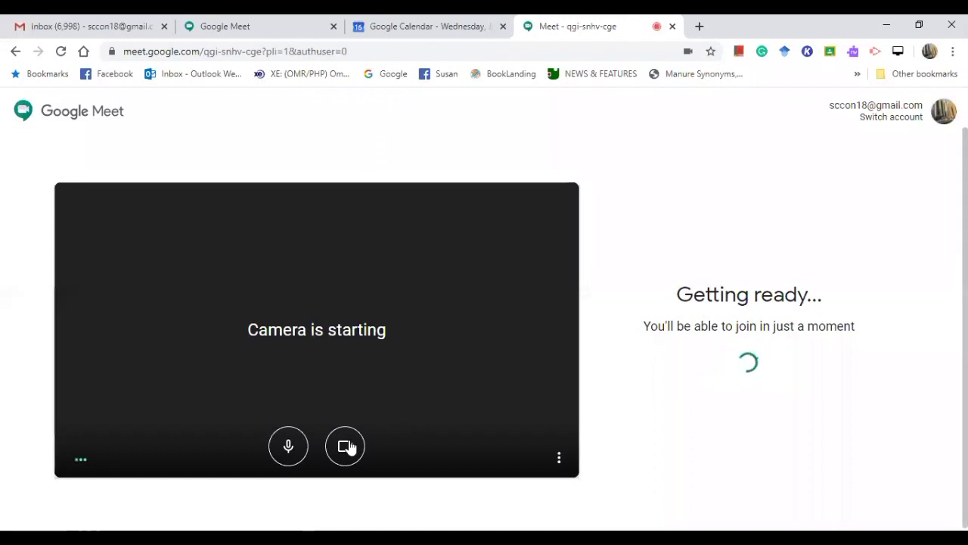
left_click(345, 447)
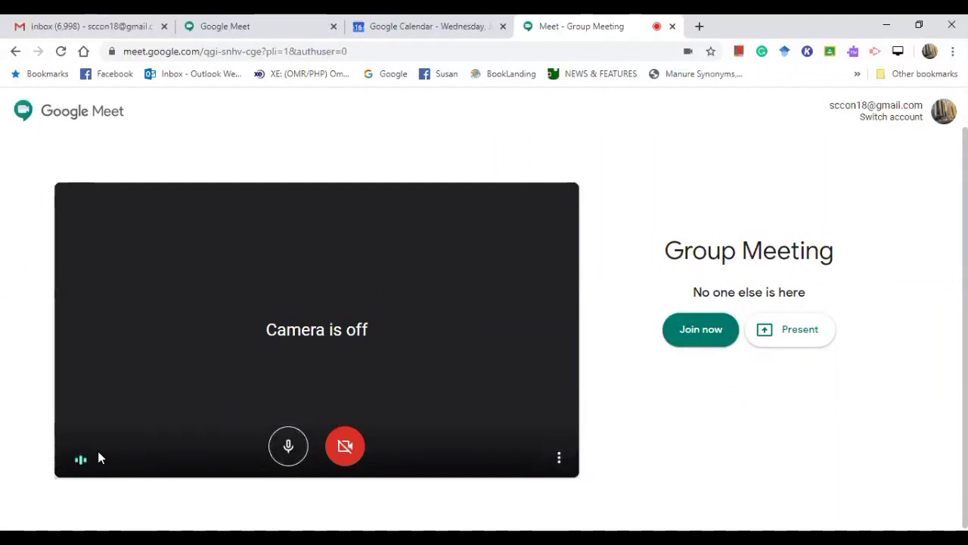
left_click(702, 331)
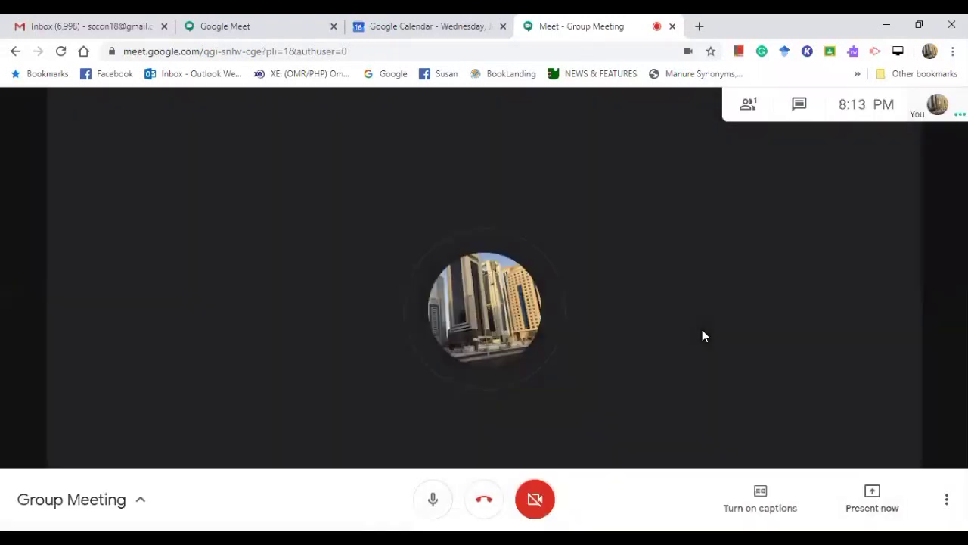
View the participants and the meeting chat, then close the side panel
left_click(750, 106)
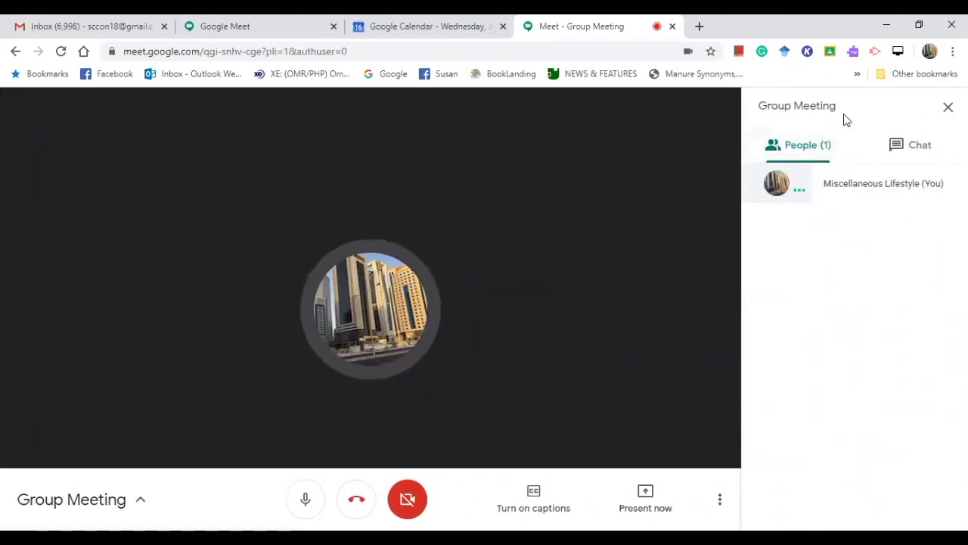
left_click(907, 145)
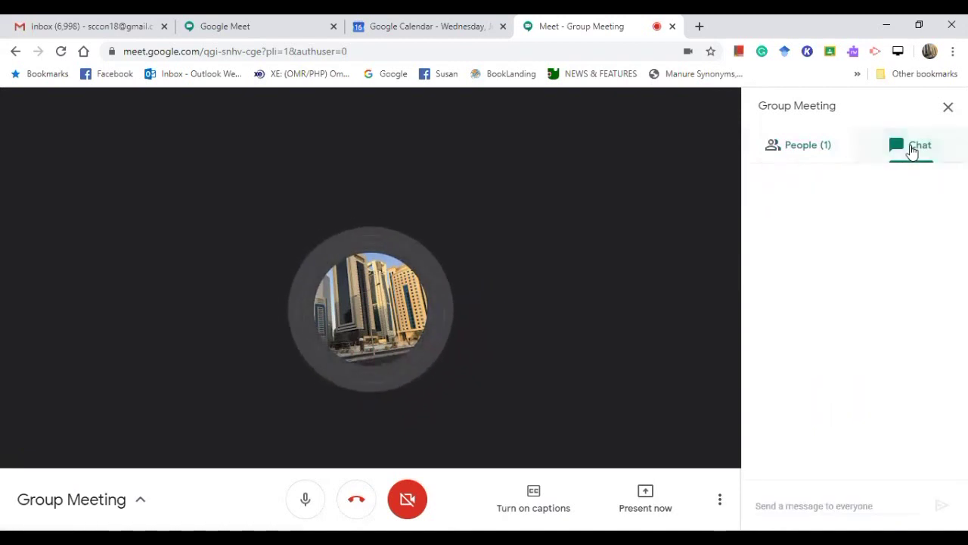
left_click(797, 505)
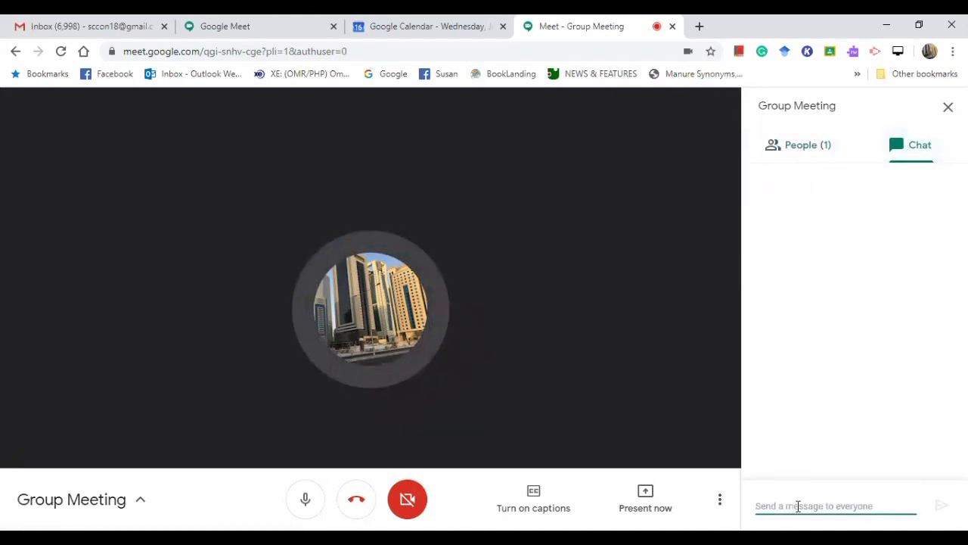
left_click(948, 107)
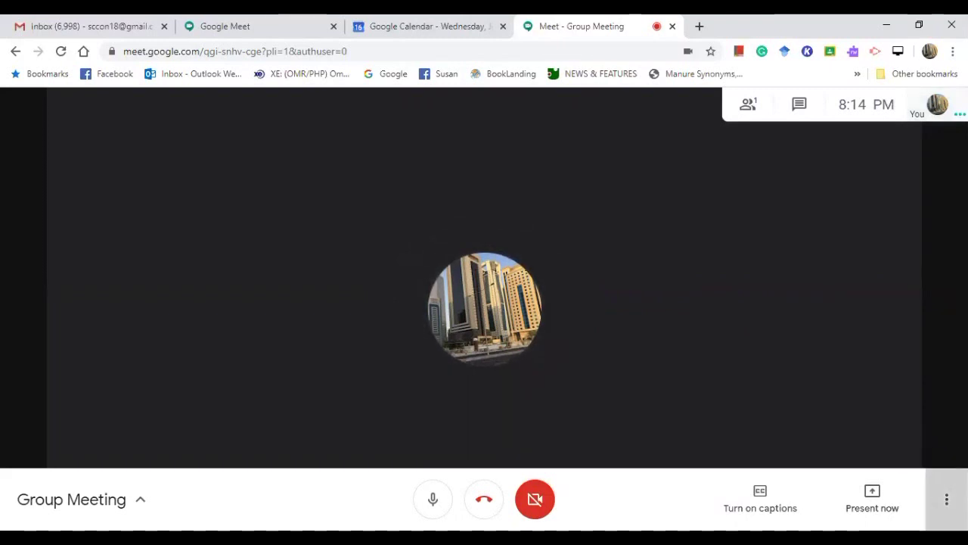
Review the call's audio settings without changes, then bring back the More options menu
left_click(945, 497)
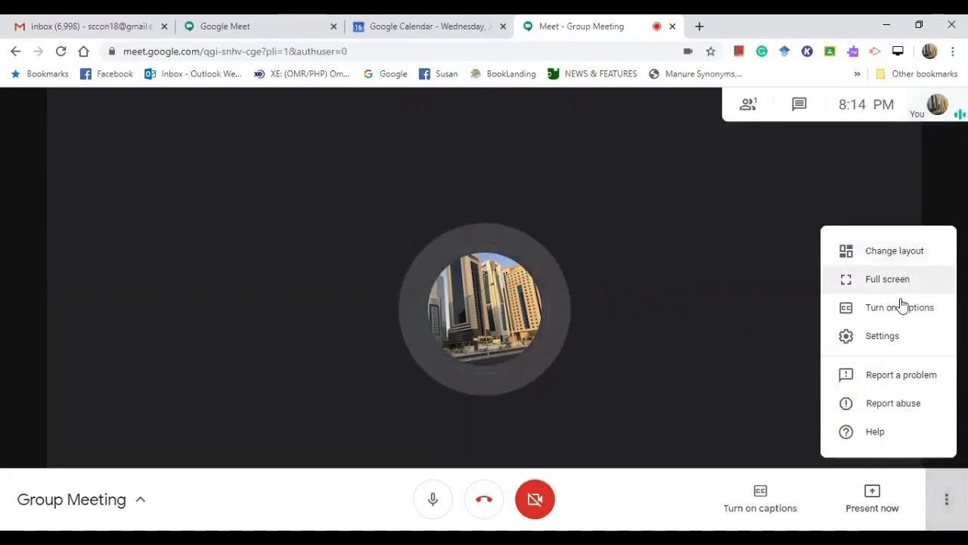
left_click(888, 338)
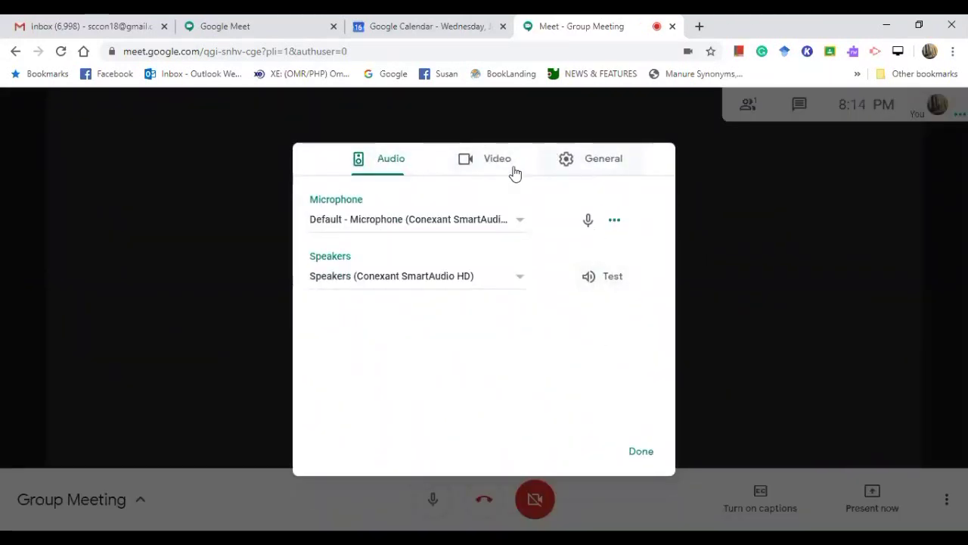
left_click(644, 452)
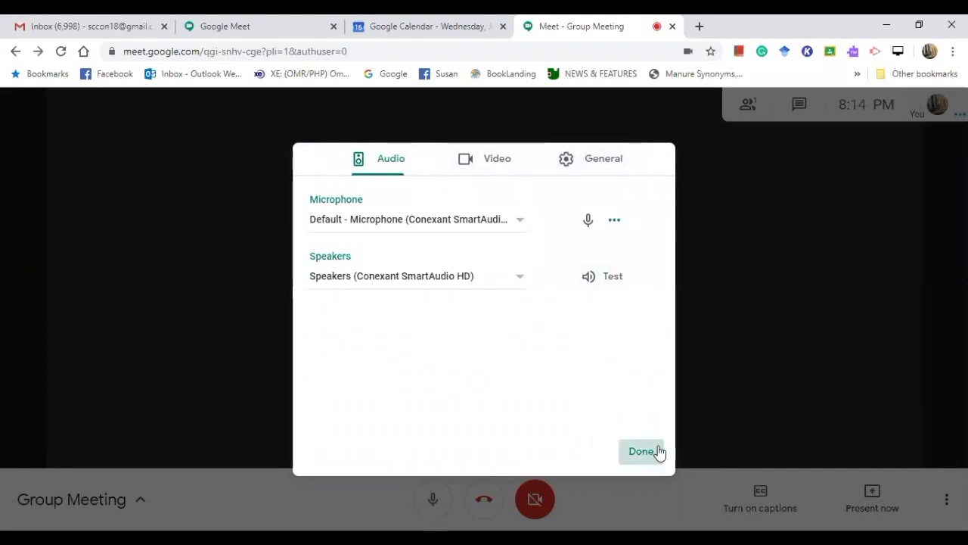
left_click(946, 499)
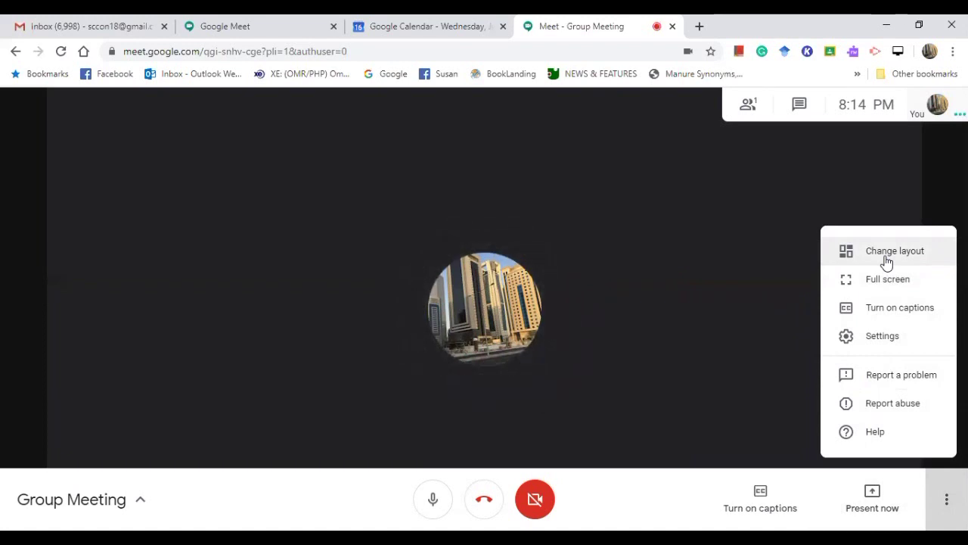
Review the layout choices and keep the call in the Tiled layout
left_click(886, 260)
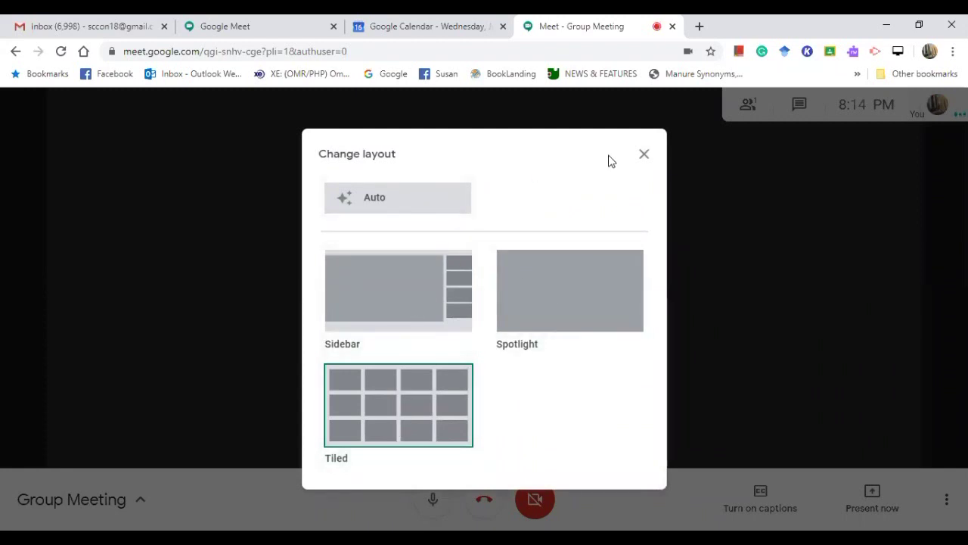
left_click(645, 155)
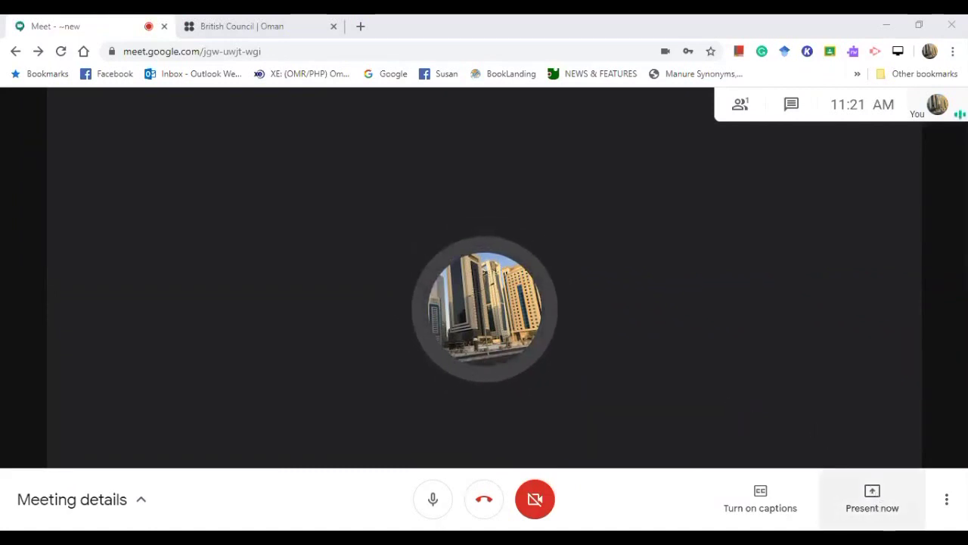
Present a single Chrome tab and pick British Council | Oman as the tab
left_click(872, 494)
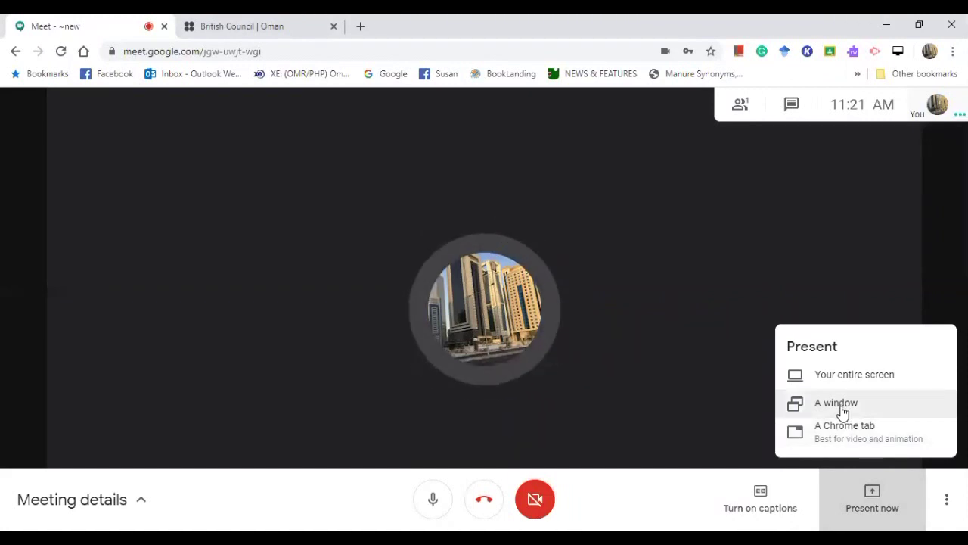
left_click(842, 430)
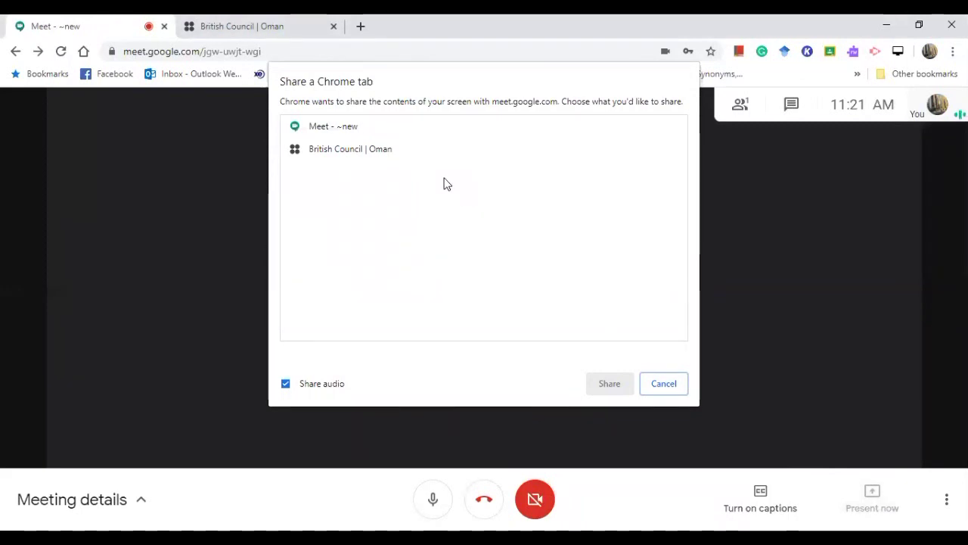
left_click(341, 152)
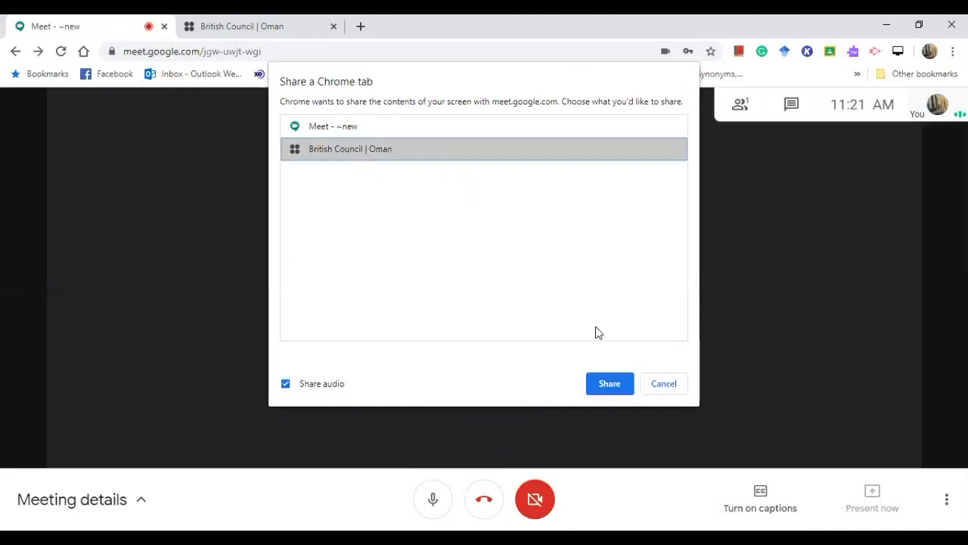
Start sharing the British Council | Oman tab and scroll through its page
left_click(609, 384)
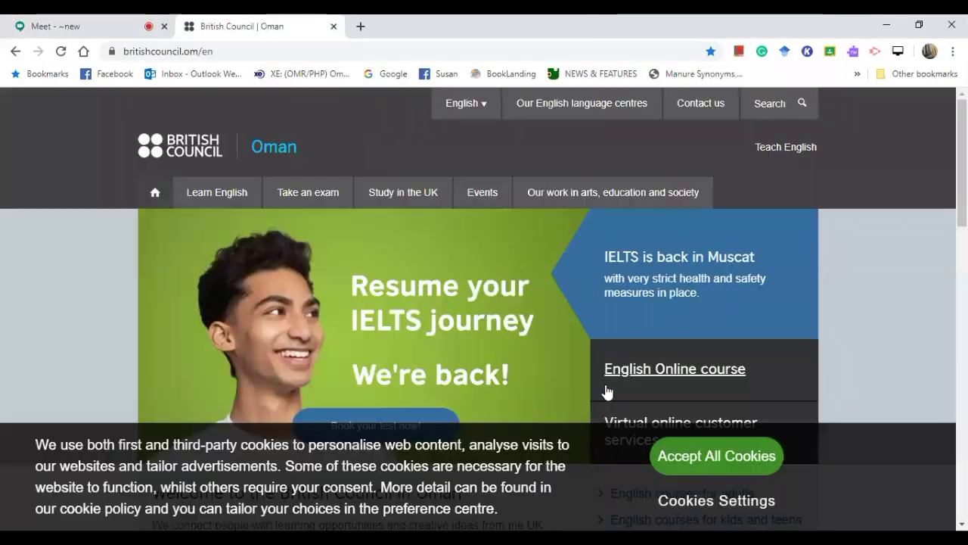
scroll(484, 274, "down", 1)
scroll(481, 272, "down", 10)
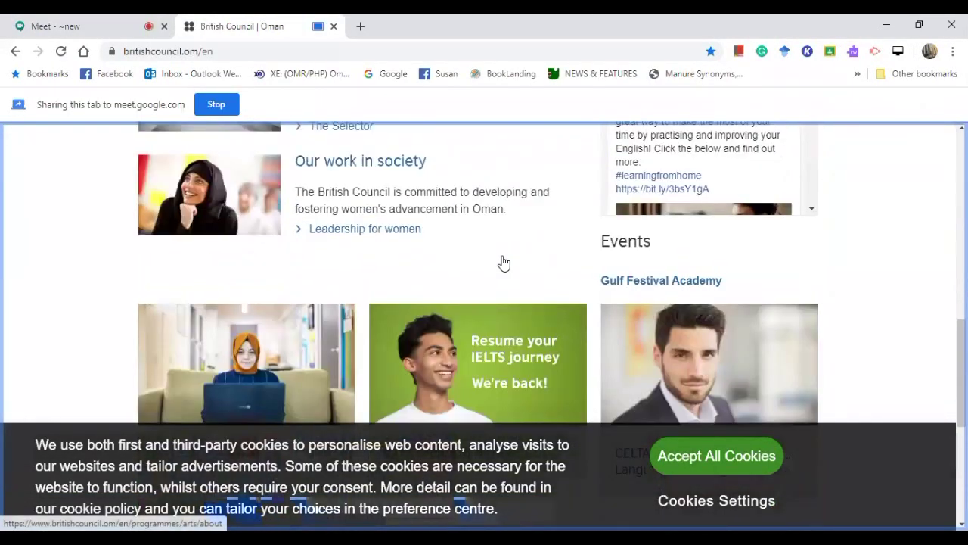
scroll(505, 263, "up", 6)
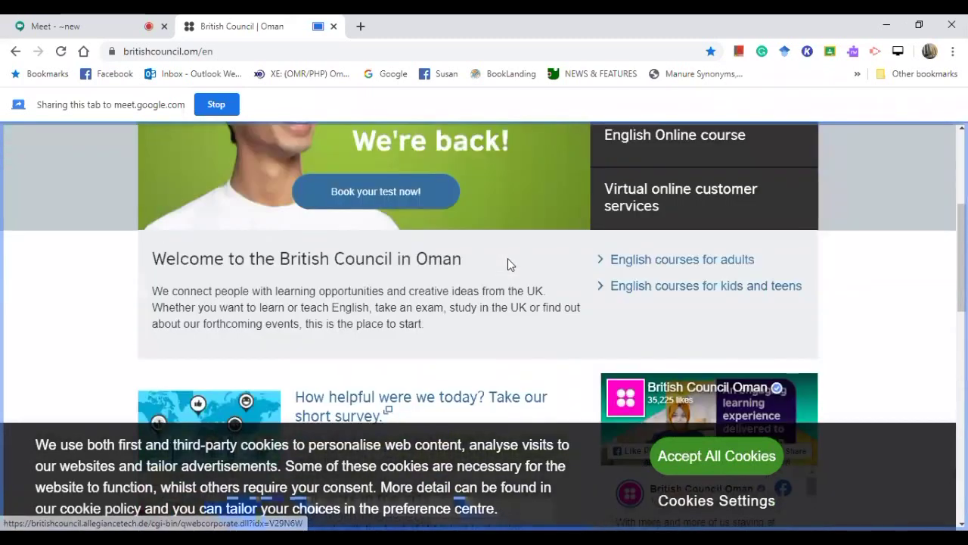
scroll(507, 264, "up", 2)
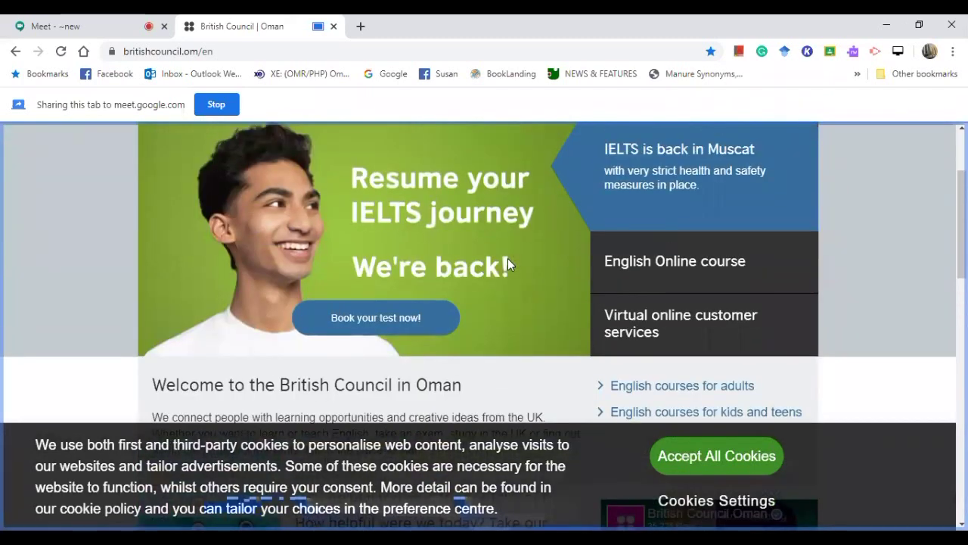
Browse the banner's English Online and Virtual online customer services slides
left_click(663, 277)
scroll(643, 262, "down", 1)
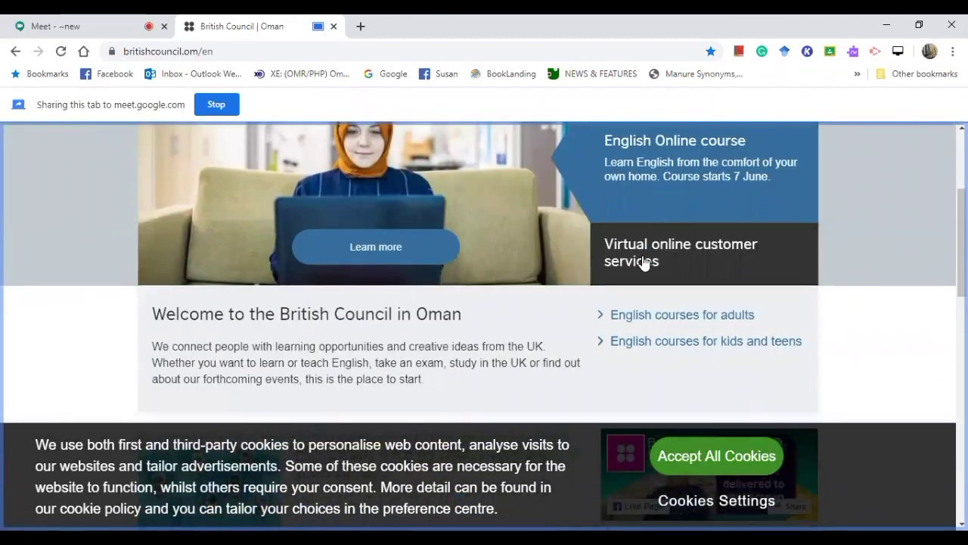
left_click(694, 253)
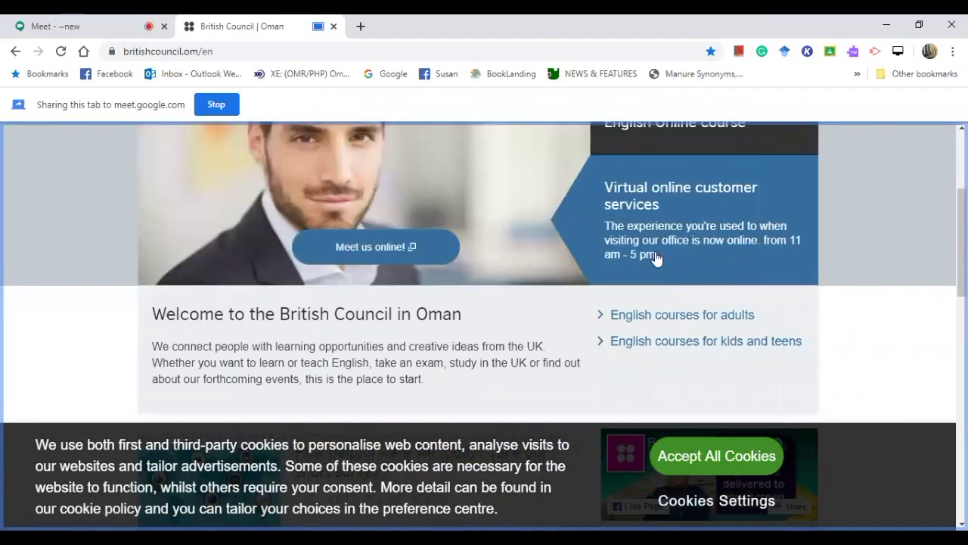
scroll(478, 260, "down", 6)
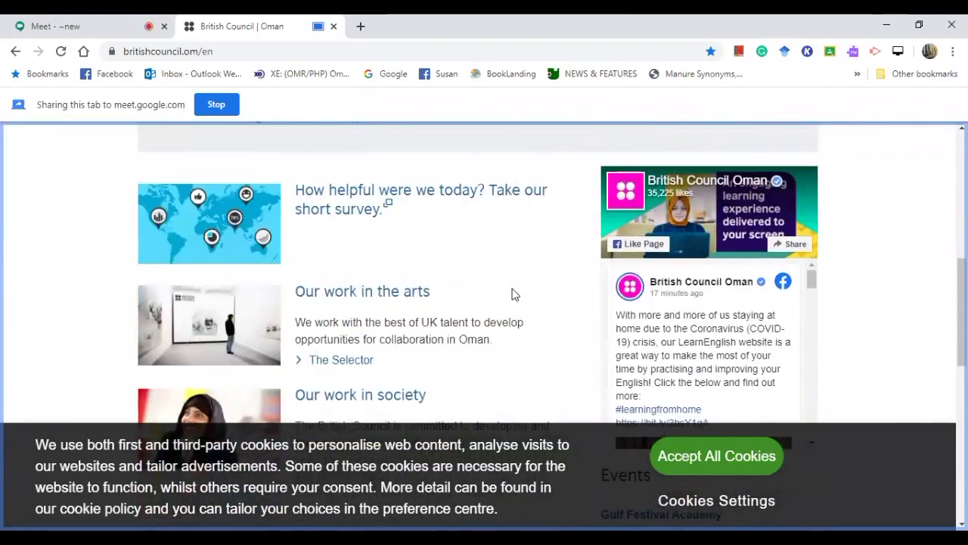
scroll(427, 263, "down", 4)
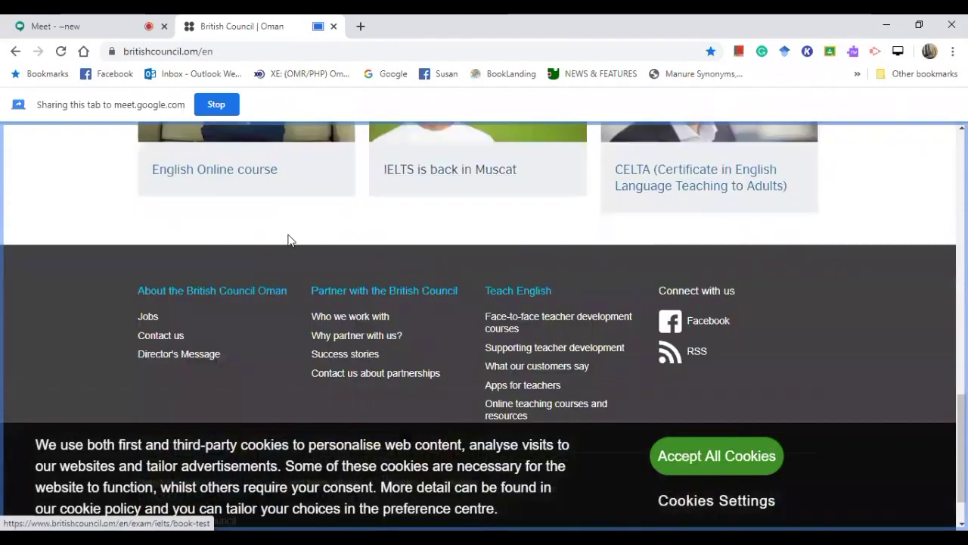
Open the English Online course page, then return to the Meet tab
left_click(267, 182)
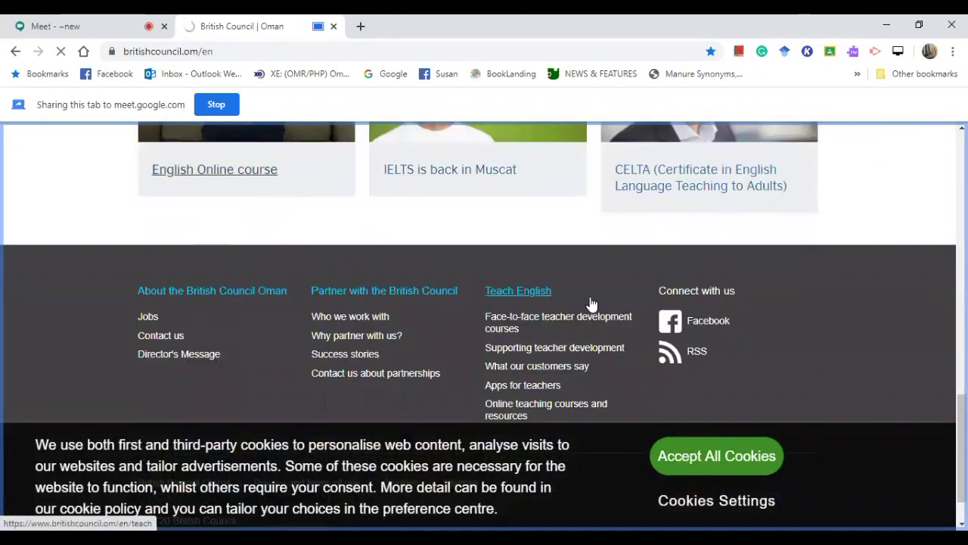
scroll(590, 302, "up", 2)
left_click(182, 306)
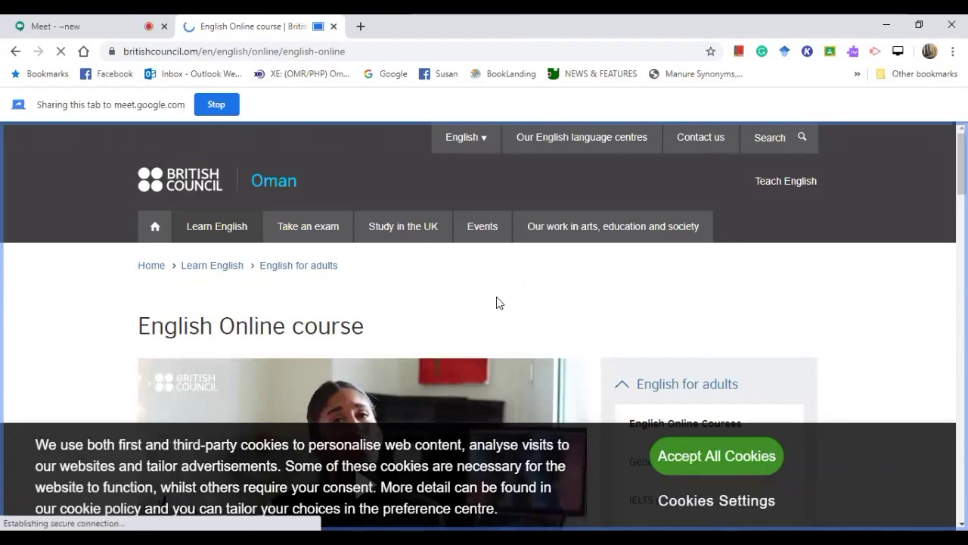
left_click(96, 27)
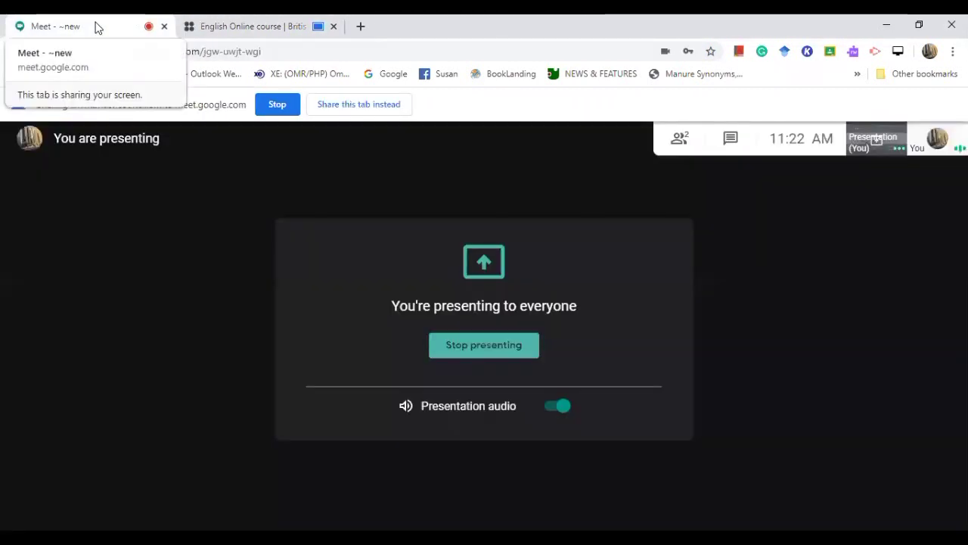
Stop presenting the British Council tab
left_click(455, 346)
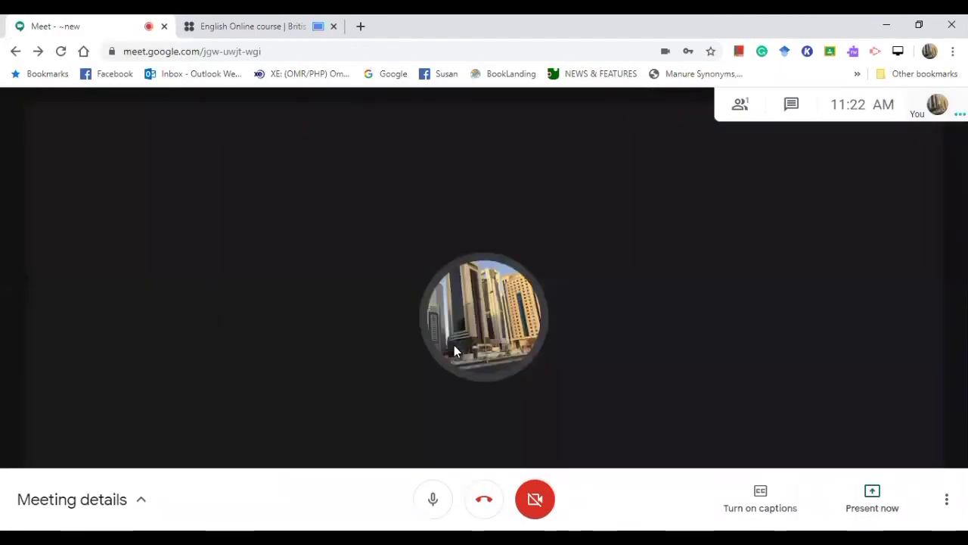